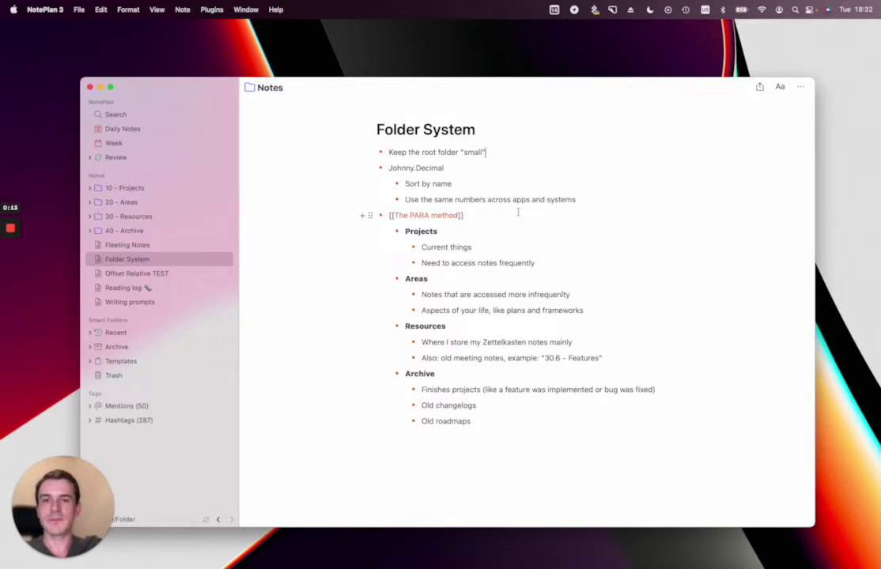
- Place the cursor after 'Sort by name' and briefly select the word Johnny.Decimal
{"action": "left_click", "coordinate": [503, 187]}
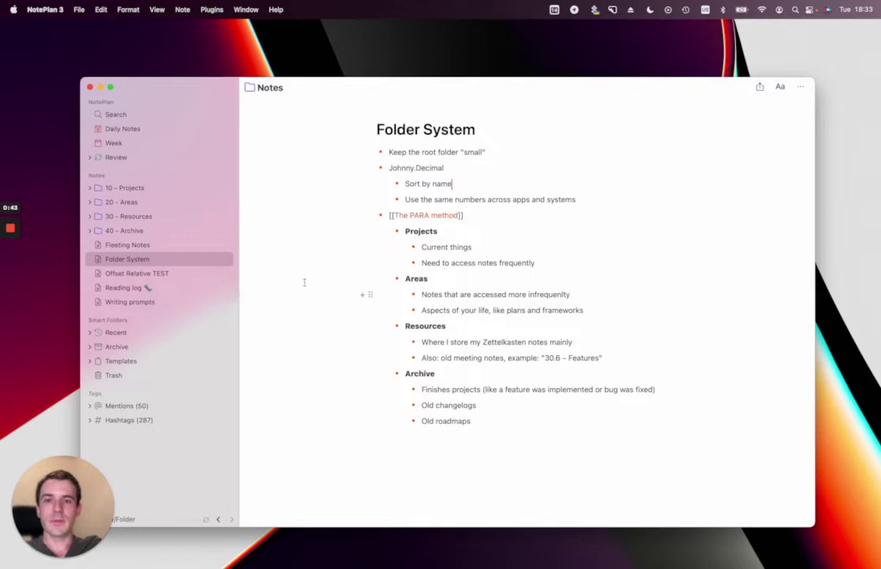
{"action": "double_click", "coordinate": [435, 168]}
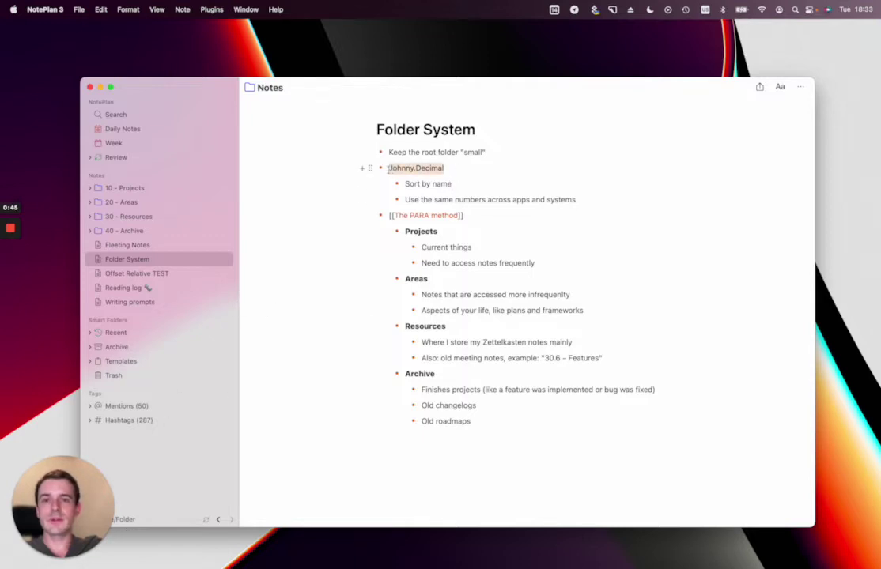
{"action": "left_click", "coordinate": [456, 184]}
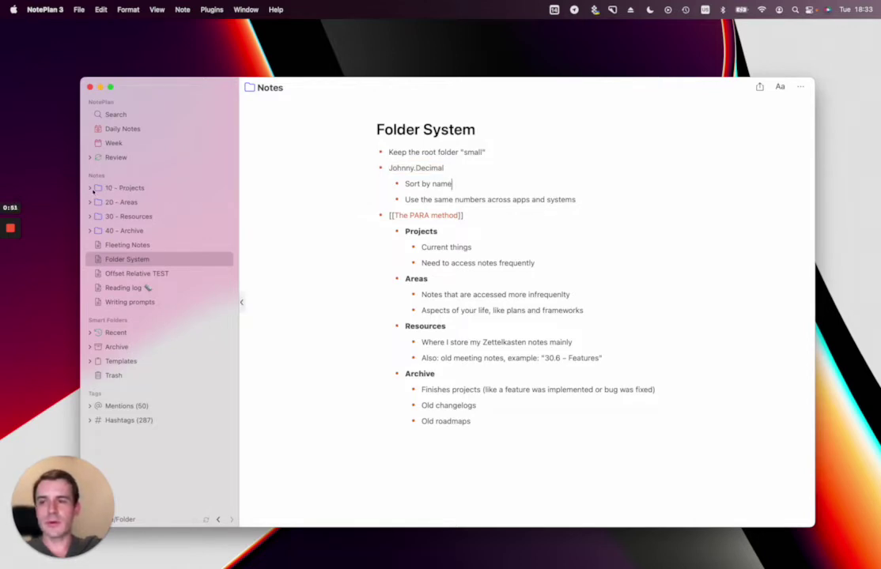
- Expand 10 - Projects, keep notes sorted by title, then collapse the folder
{"action": "left_click", "coordinate": [92, 189]}
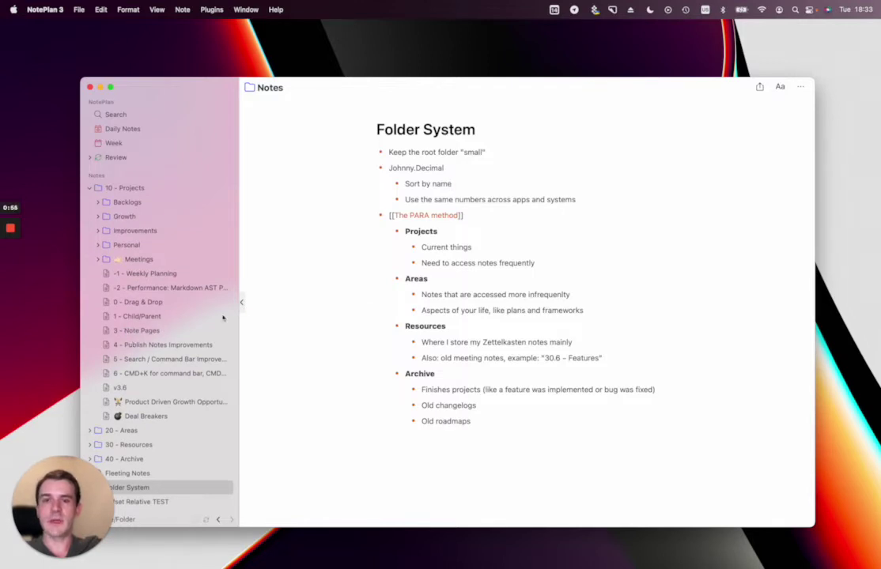
{"action": "left_click", "coordinate": [157, 10]}
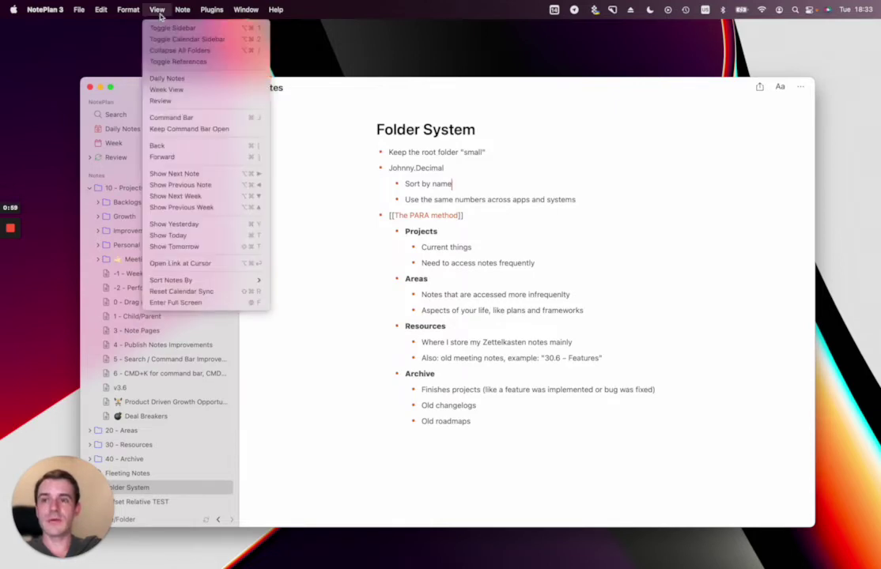
{"action": "mouse_move", "coordinate": [209, 280]}
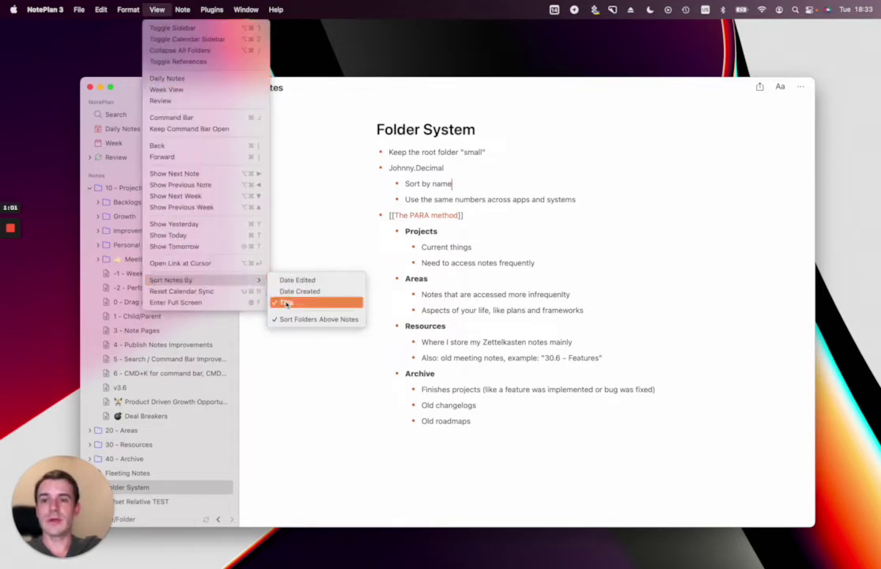
{"action": "left_click", "coordinate": [483, 308]}
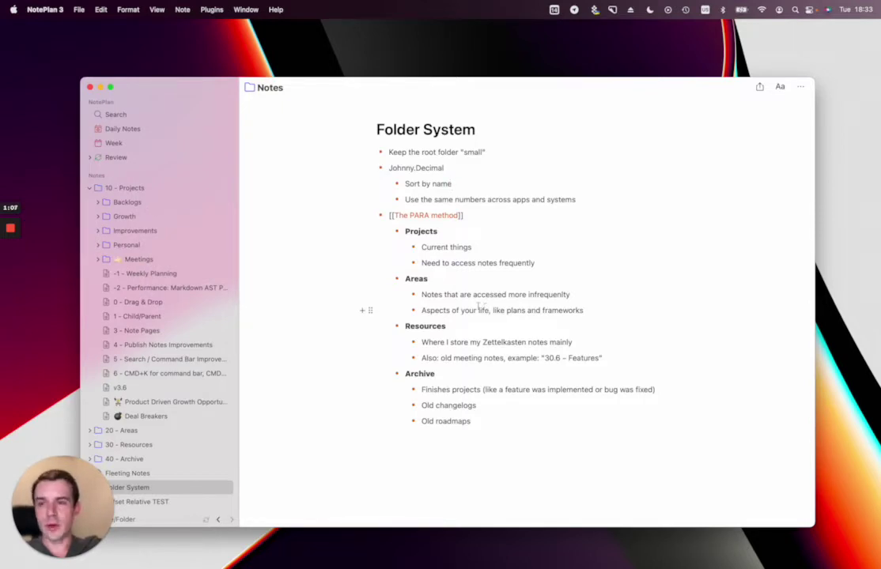
{"action": "left_click", "coordinate": [161, 187]}
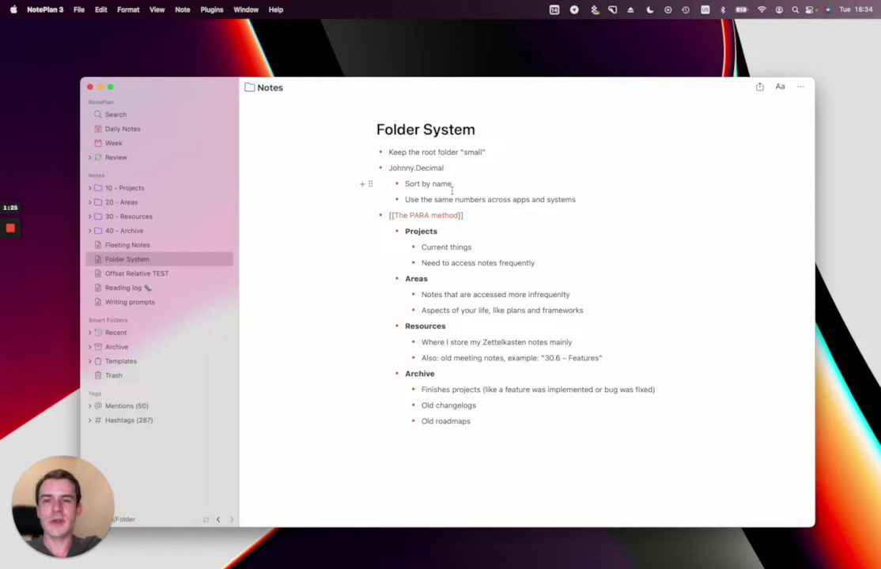
- Expand 30 - Resources, collapse 30.2 - Quick Notes, then collapse 30 - Resources again
{"action": "left_click", "coordinate": [91, 218]}
{"action": "left_click", "coordinate": [87, 223]}
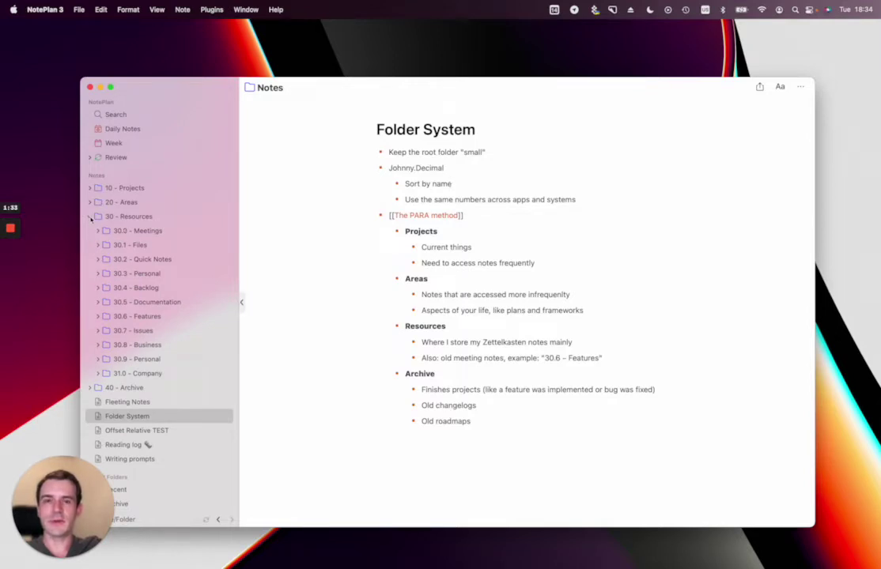
{"action": "left_click", "coordinate": [91, 217]}
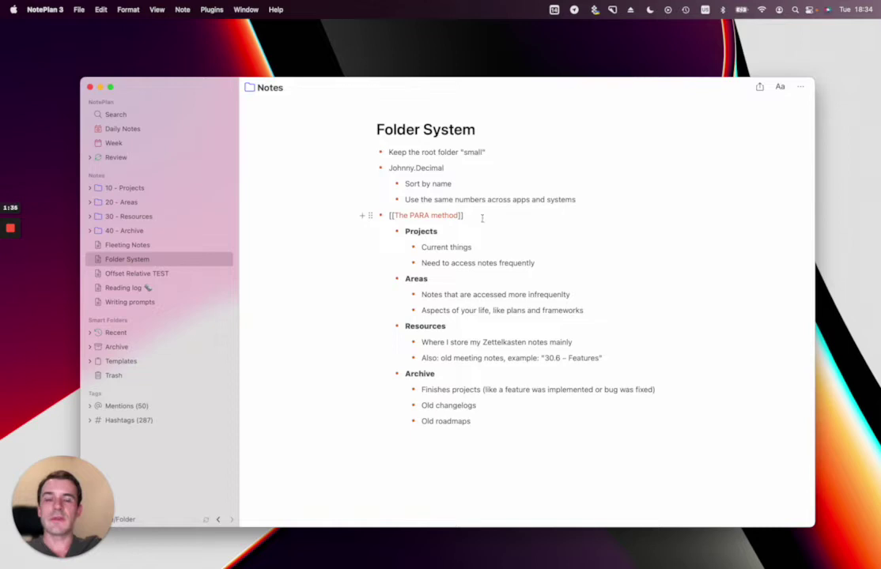
- Open The PARA method link beside Folder System and scroll through its definitions
{"action": "left_click", "coordinate": [423, 215], "text": "alt"}
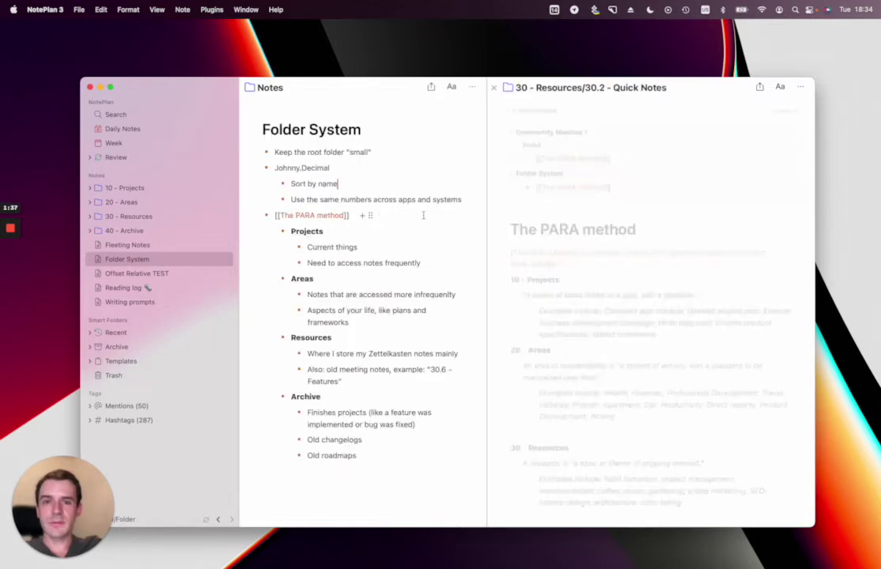
{"action": "scroll", "coordinate": [551, 278], "scroll_direction": "down", "scroll_amount": 5}
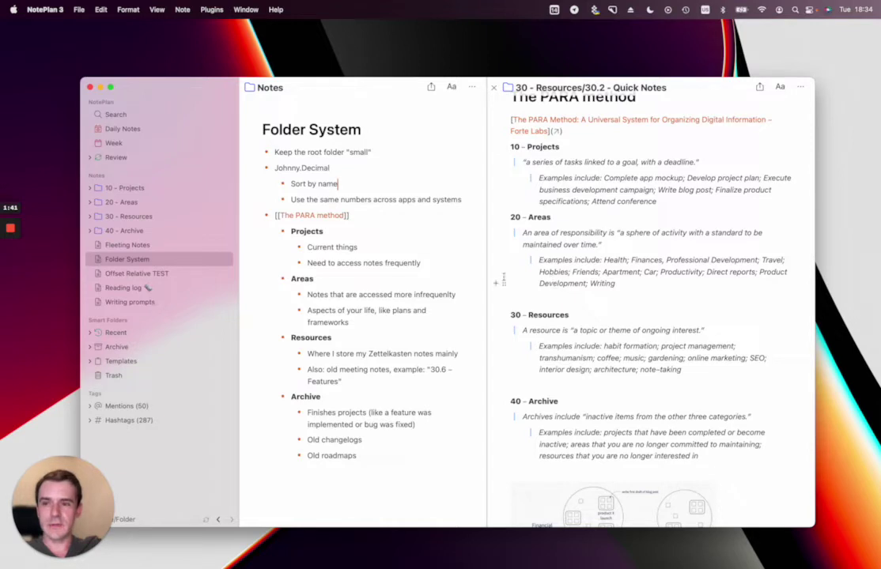
{"action": "scroll", "coordinate": [558, 193], "scroll_direction": "up", "scroll_amount": 3}
{"action": "scroll", "coordinate": [558, 193], "scroll_direction": "up", "scroll_amount": 1}
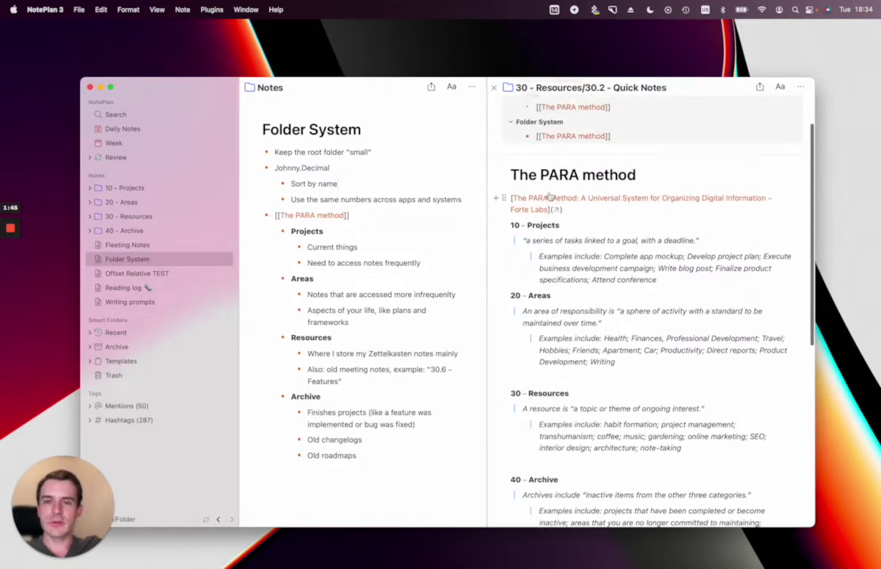
{"action": "scroll", "coordinate": [630, 291], "scroll_direction": "down", "scroll_amount": 2}
{"action": "scroll", "coordinate": [630, 291], "scroll_direction": "down", "scroll_amount": 1}
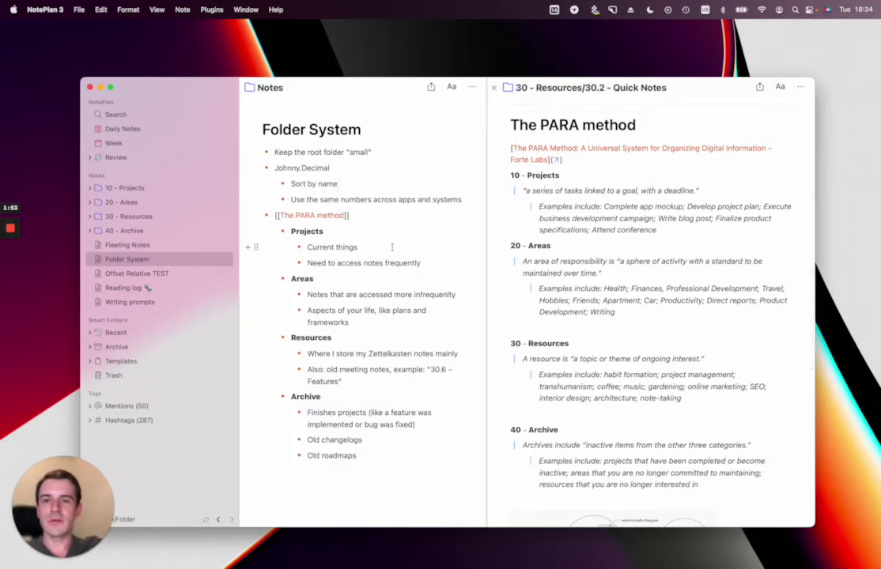
{"action": "left_click", "coordinate": [92, 189]}
{"action": "scroll", "coordinate": [182, 301], "scroll_direction": "down", "scroll_amount": 2}
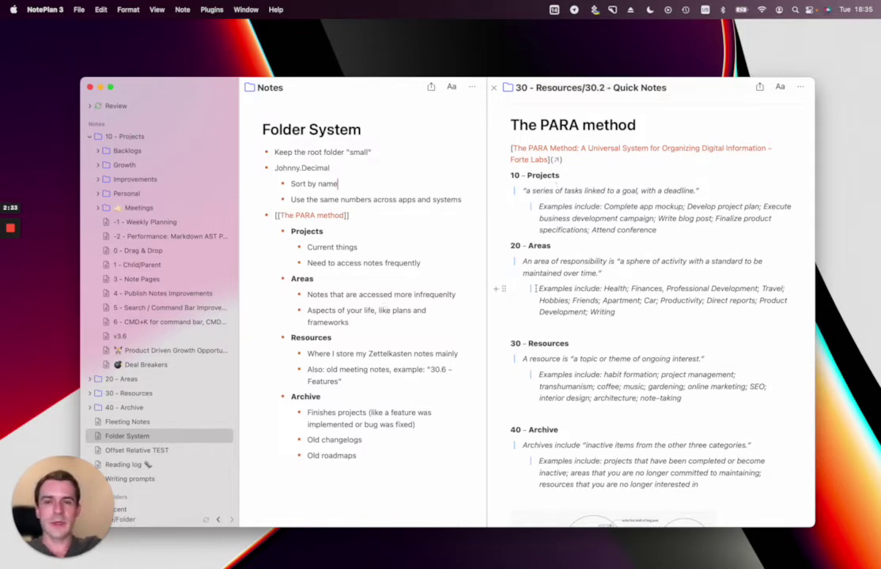
{"action": "scroll", "coordinate": [316, 261], "scroll_direction": "down", "scroll_amount": 3}
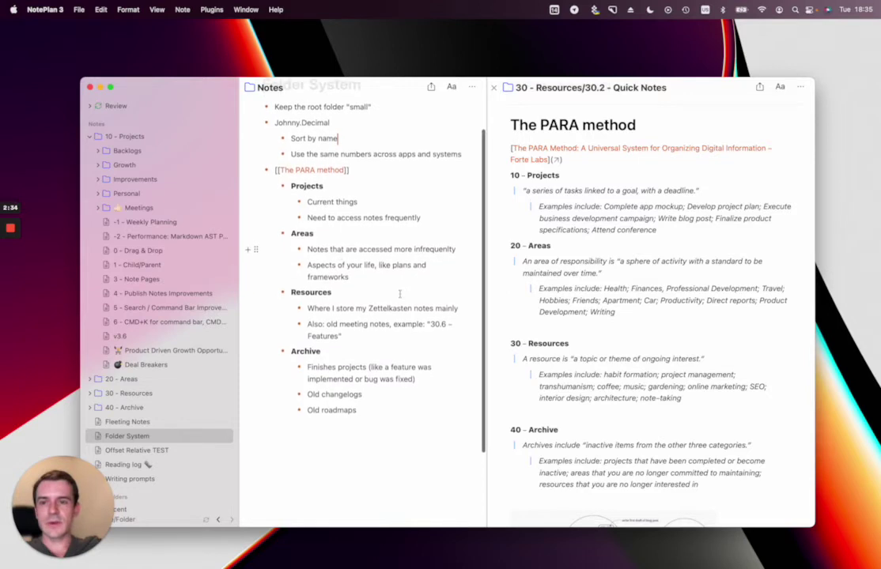
{"action": "left_click", "coordinate": [90, 136]}
{"action": "left_click", "coordinate": [90, 203]}
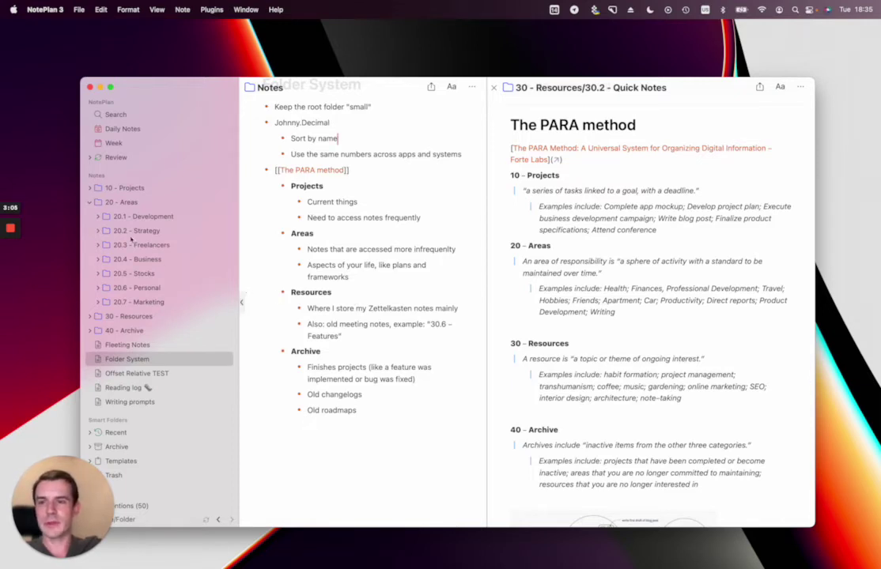
- Collapse 20 - Areas, expand 30 - Resources, and scroll through the notes
{"action": "left_click", "coordinate": [88, 203]}
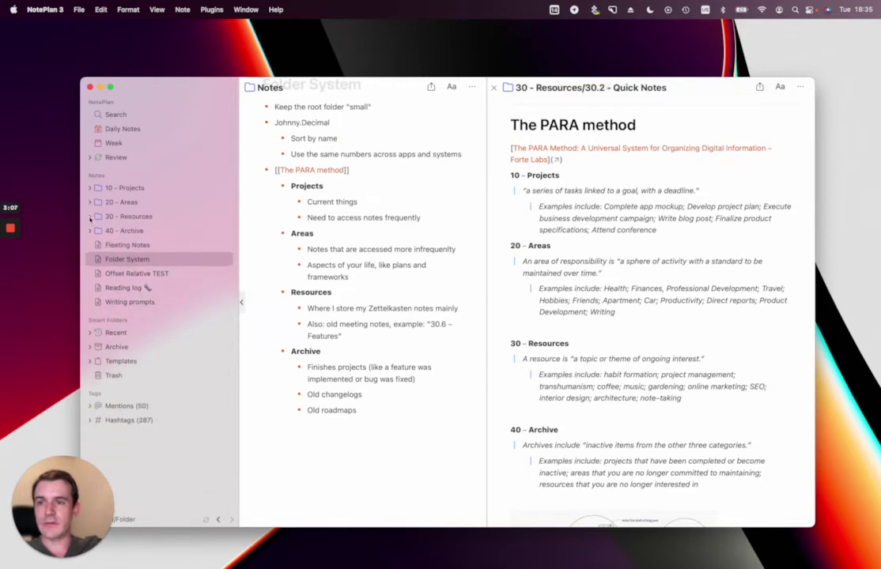
{"action": "left_click", "coordinate": [89, 217]}
{"action": "scroll", "coordinate": [374, 316], "scroll_direction": "down", "scroll_amount": 2}
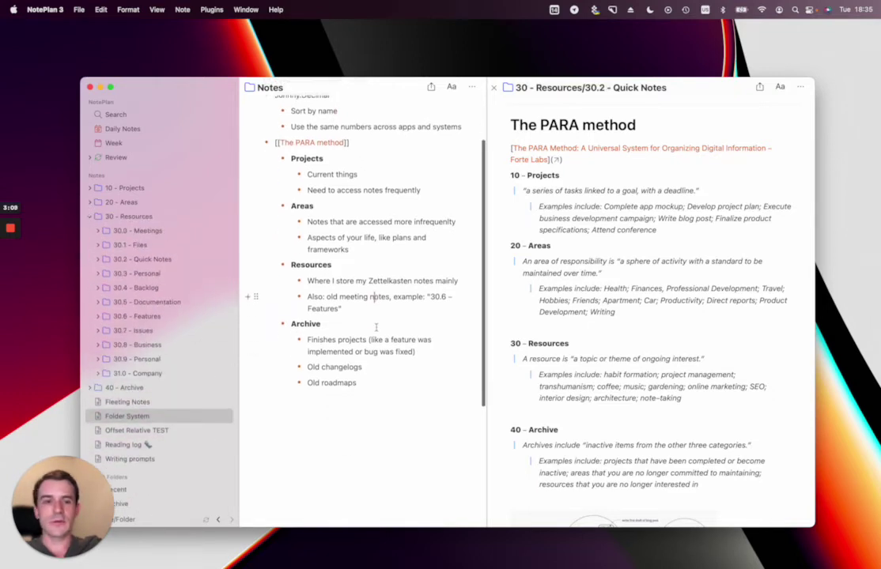
{"action": "scroll", "coordinate": [553, 332], "scroll_direction": "down", "scroll_amount": 3}
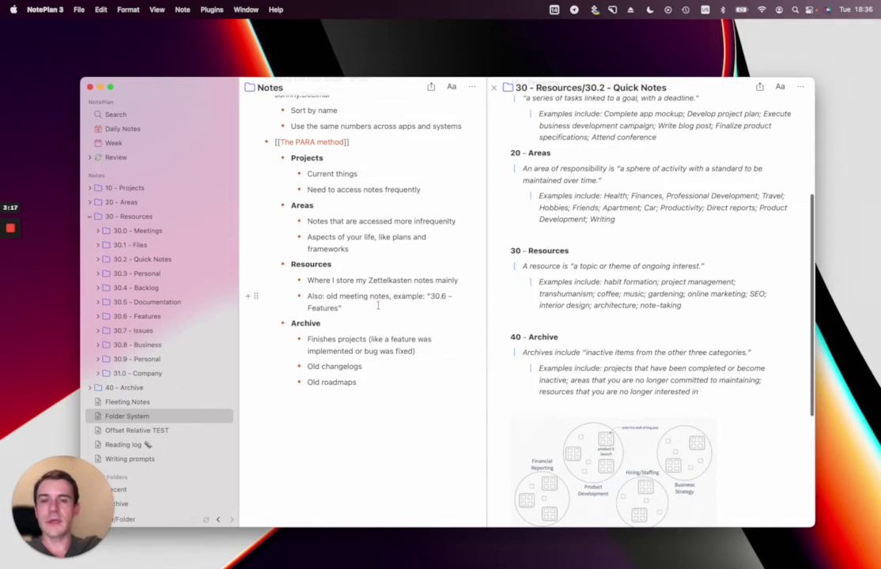
{"action": "scroll", "coordinate": [373, 305], "scroll_direction": "up", "scroll_amount": 1}
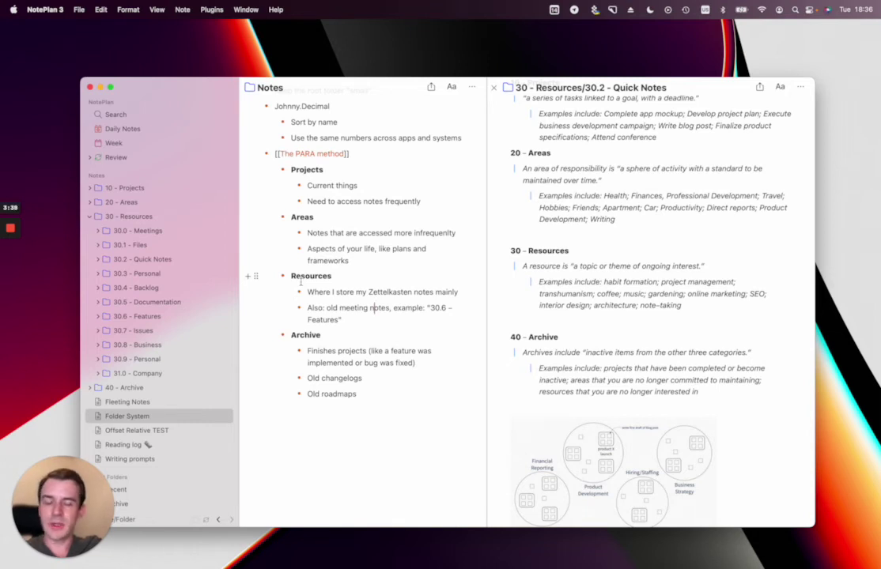
{"action": "scroll", "coordinate": [363, 308], "scroll_direction": "up", "scroll_amount": 1}
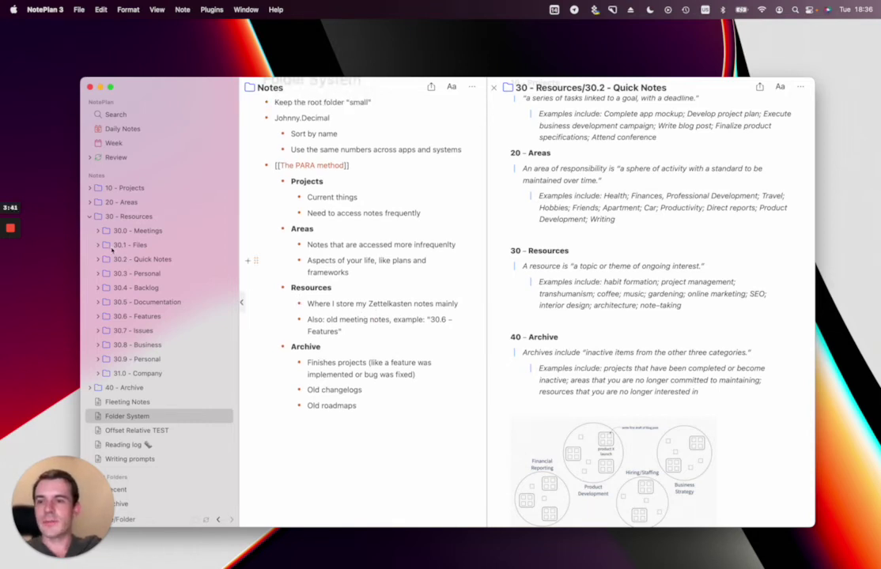
- Expand 30.6 - Features and its subfolders 0001 and 0002 to show their notes
{"action": "left_click", "coordinate": [99, 316]}
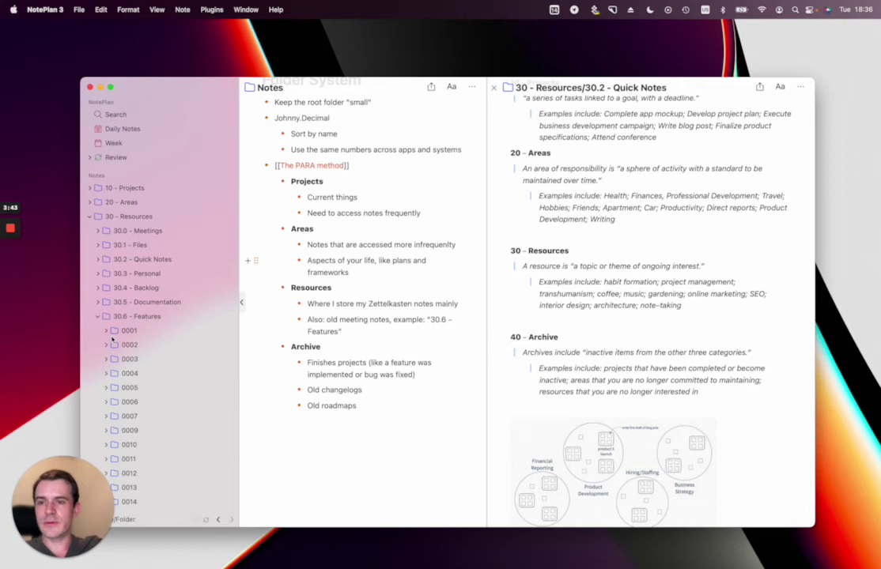
{"action": "scroll", "coordinate": [113, 338], "scroll_direction": "down", "scroll_amount": 4}
{"action": "scroll", "coordinate": [113, 338], "scroll_direction": "down", "scroll_amount": 3}
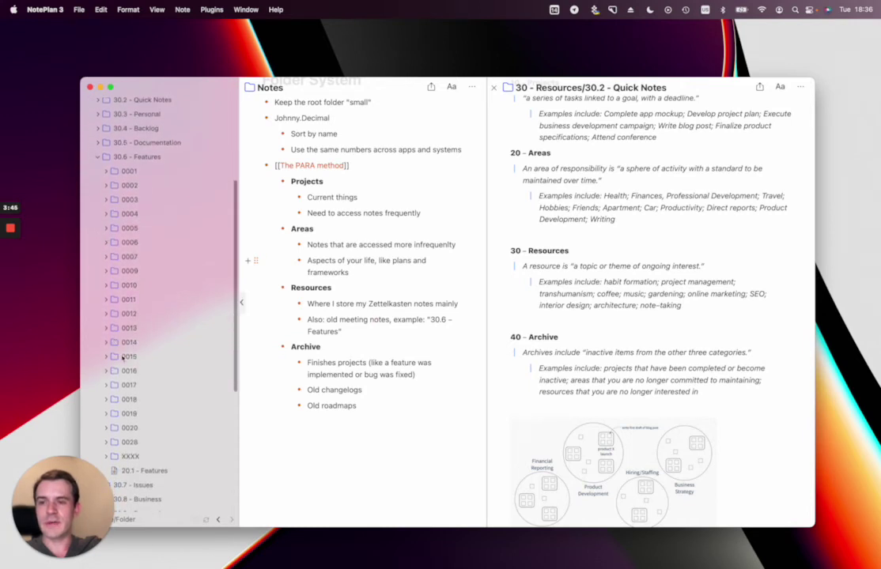
{"action": "scroll", "coordinate": [131, 300], "scroll_direction": "up", "scroll_amount": 2}
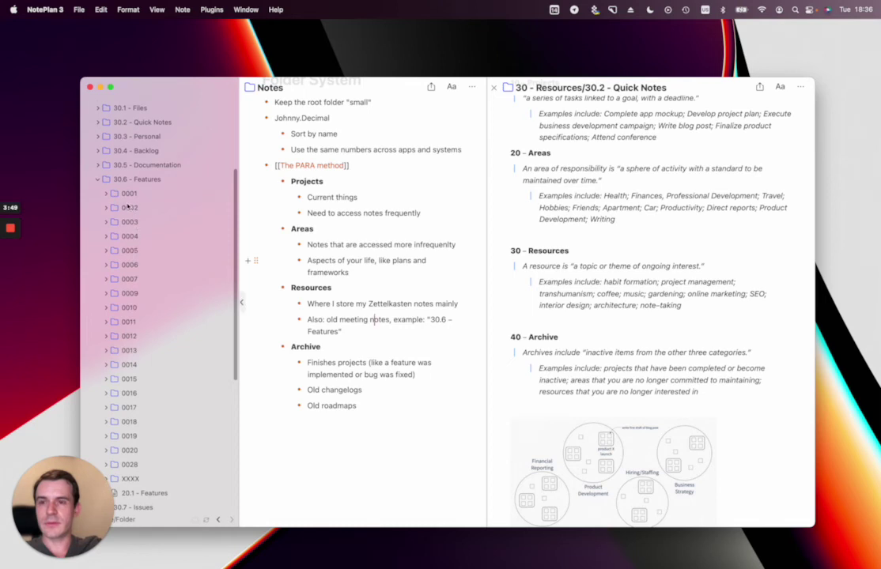
{"action": "left_click", "coordinate": [106, 194]}
{"action": "left_click", "coordinate": [106, 265]}
{"action": "scroll", "coordinate": [118, 300], "scroll_direction": "down", "scroll_amount": 5}
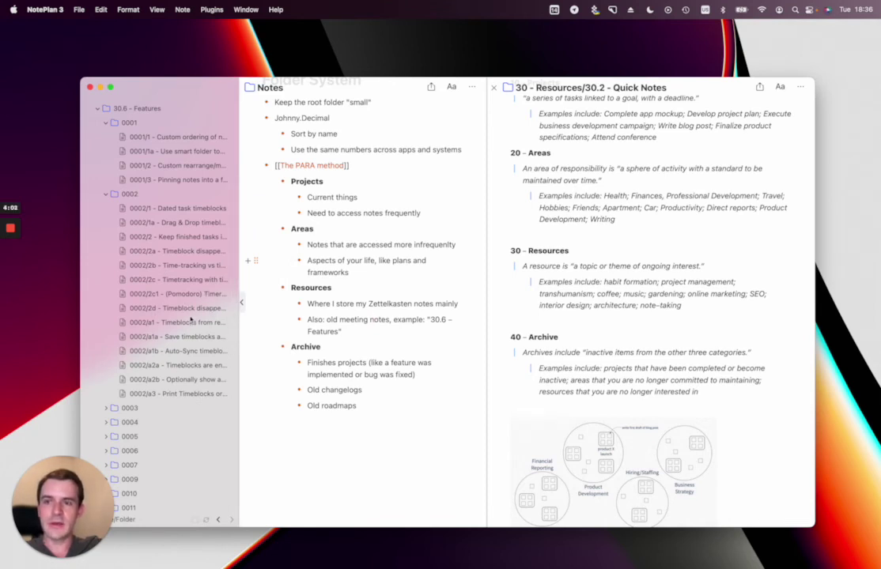
- Collapse folders 0002, 0001 and 30.6 - Features again
{"action": "left_click", "coordinate": [106, 194]}
{"action": "left_click", "coordinate": [105, 124]}
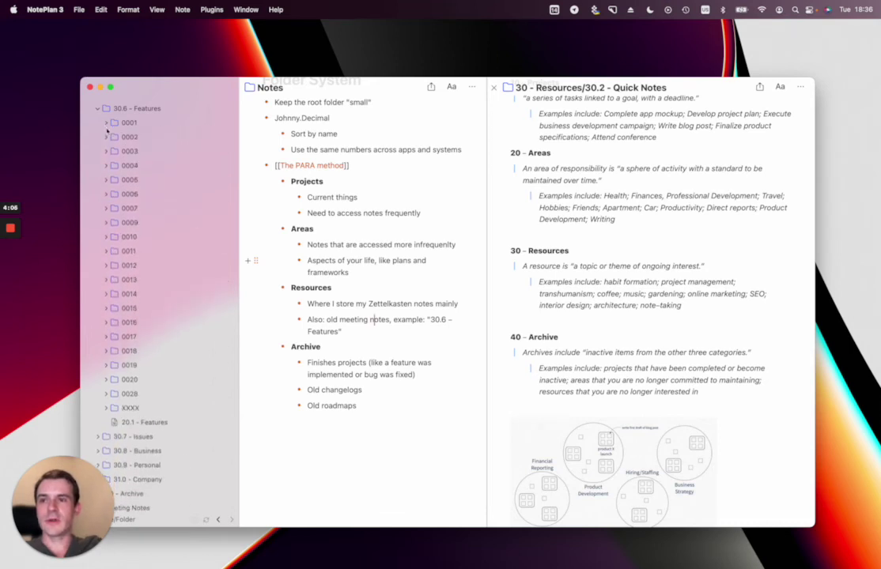
{"action": "scroll", "coordinate": [99, 190], "scroll_direction": "up", "scroll_amount": 5}
{"action": "left_click", "coordinate": [99, 188]}
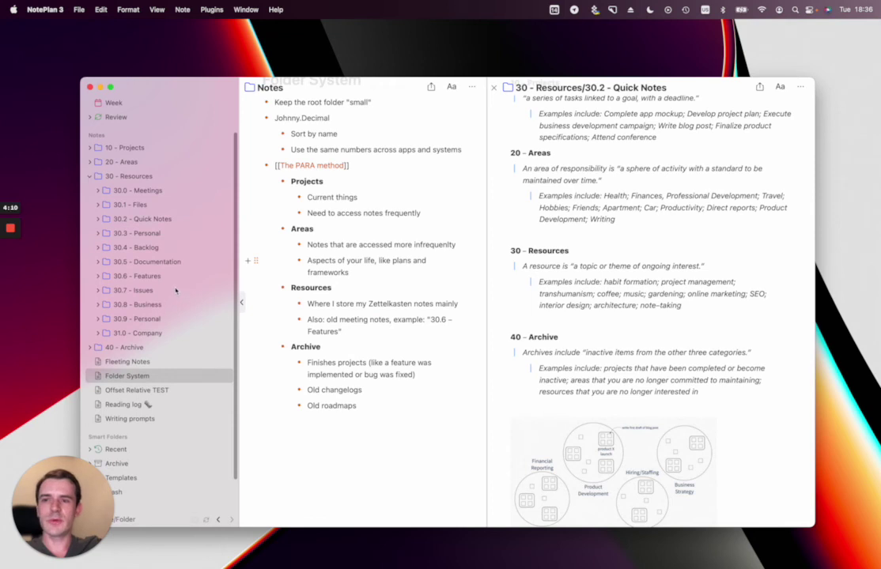
- Collapse 30 - Resources and highlight the word 'projects' in the note's Archive list
{"action": "left_click", "coordinate": [89, 176]}
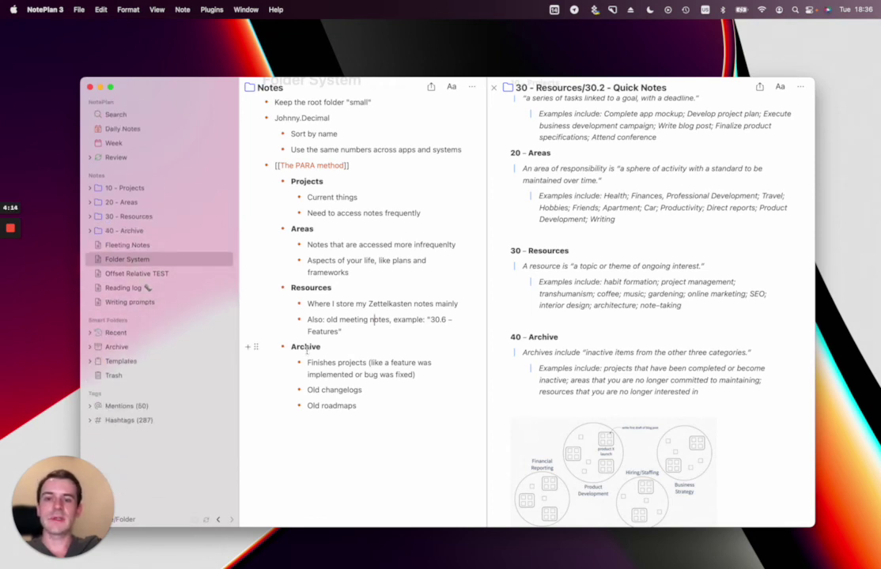
{"action": "left_click", "coordinate": [317, 346]}
{"action": "scroll", "coordinate": [353, 401], "scroll_direction": "down", "scroll_amount": 1}
{"action": "scroll", "coordinate": [356, 402], "scroll_direction": "down", "scroll_amount": 2}
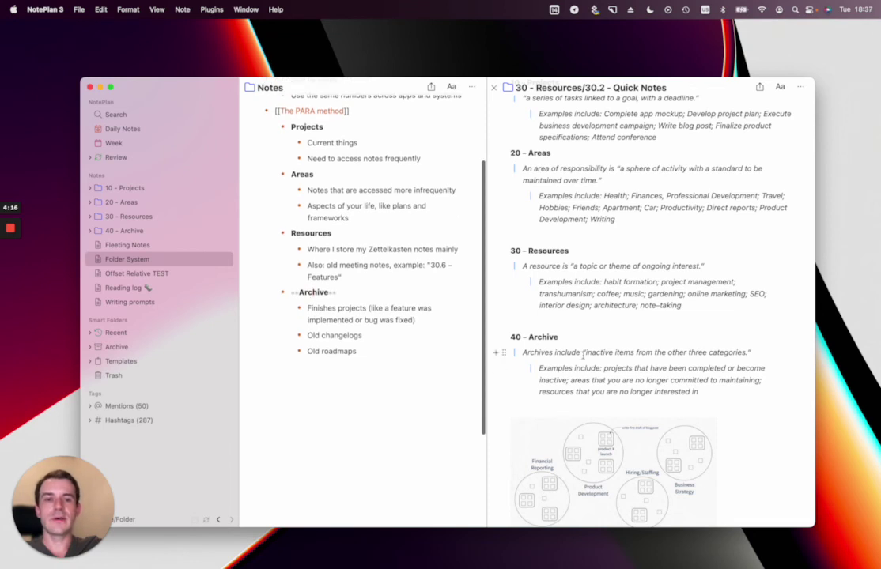
{"action": "scroll", "coordinate": [656, 332], "scroll_direction": "down", "scroll_amount": 2}
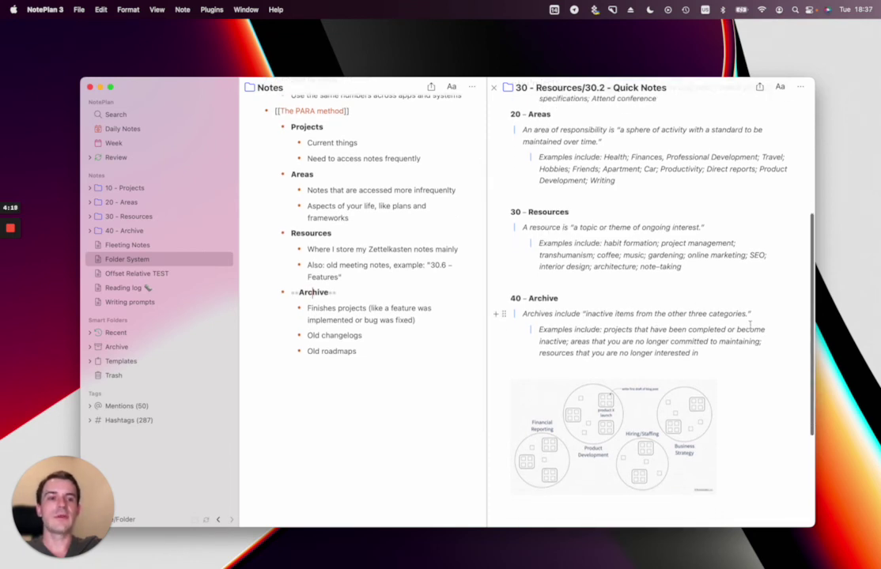
{"action": "double_click", "coordinate": [343, 309]}
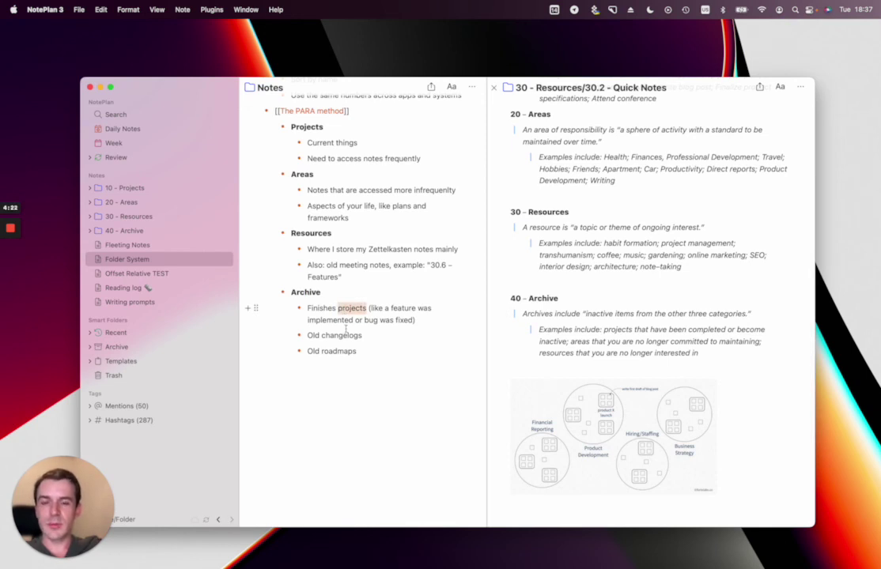
- Expand 40 - Archive and highlight 'changelogs' and the 'Old roadmaps' line in the note
{"action": "left_click", "coordinate": [89, 230]}
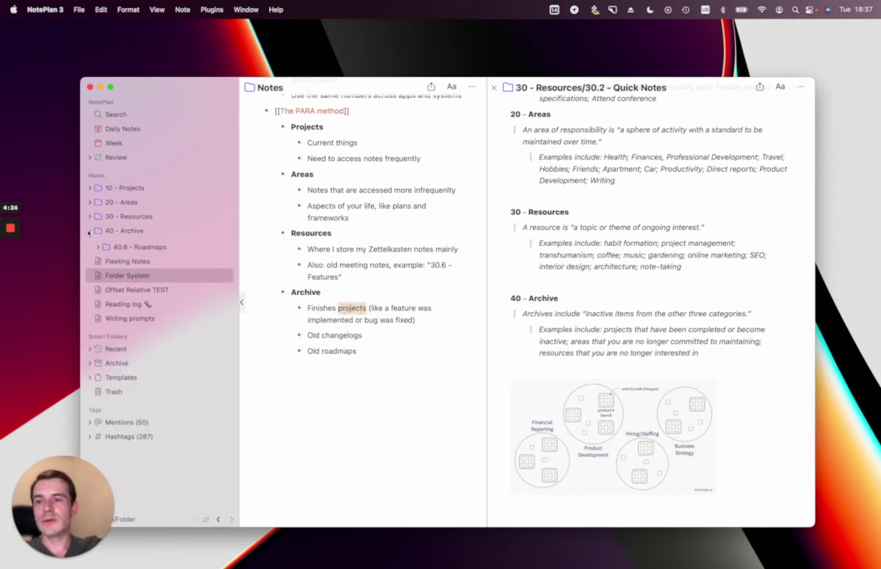
{"action": "double_click", "coordinate": [321, 335]}
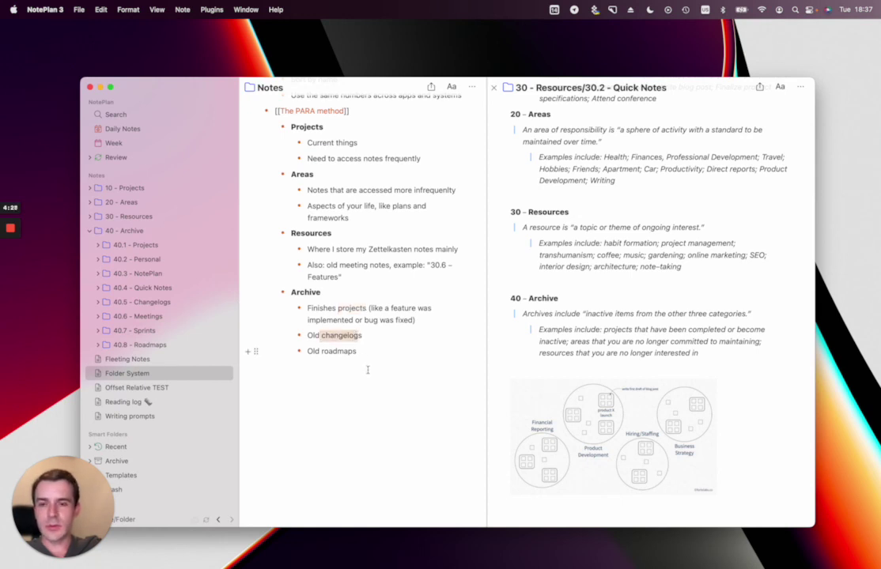
{"action": "triple_click", "coordinate": [368, 362]}
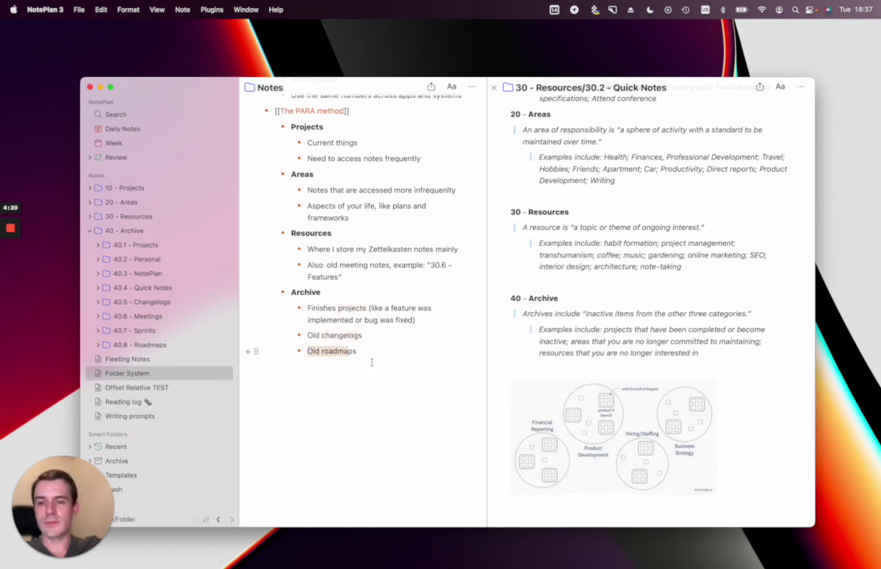
{"action": "left_click", "coordinate": [365, 320]}
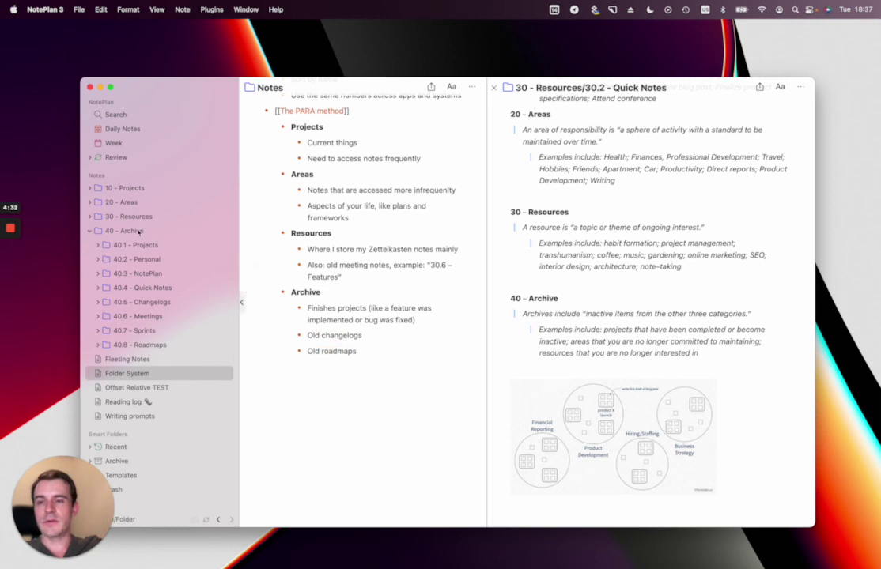